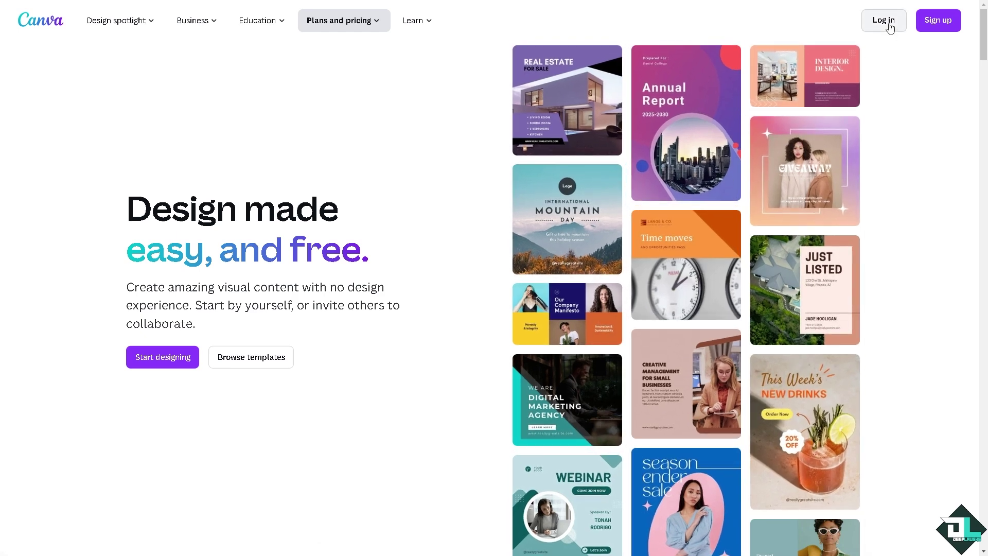
# Sign in to Canva from the homepage's Sign up / Log in button
pyautogui.click(940, 22)
pyautogui.click(497, 310)
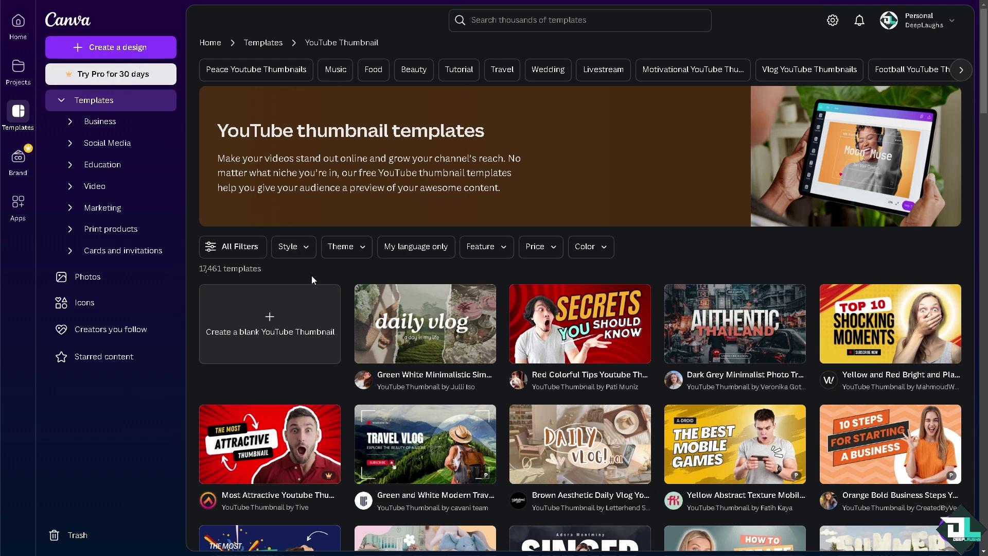
# Create an Instagram Post design and dismiss the template suggestions to work on the blank page
pyautogui.click(133, 49)
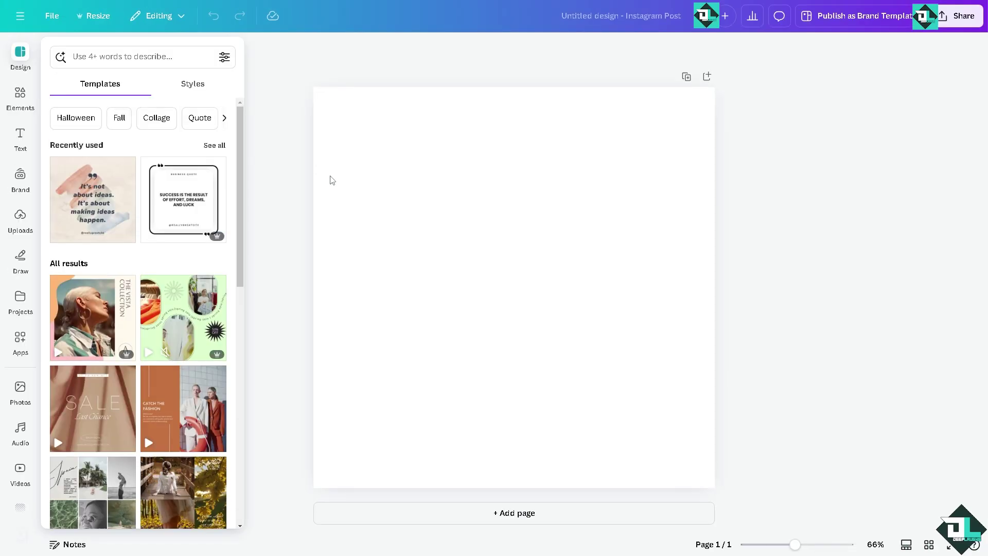
pyautogui.click(452, 166)
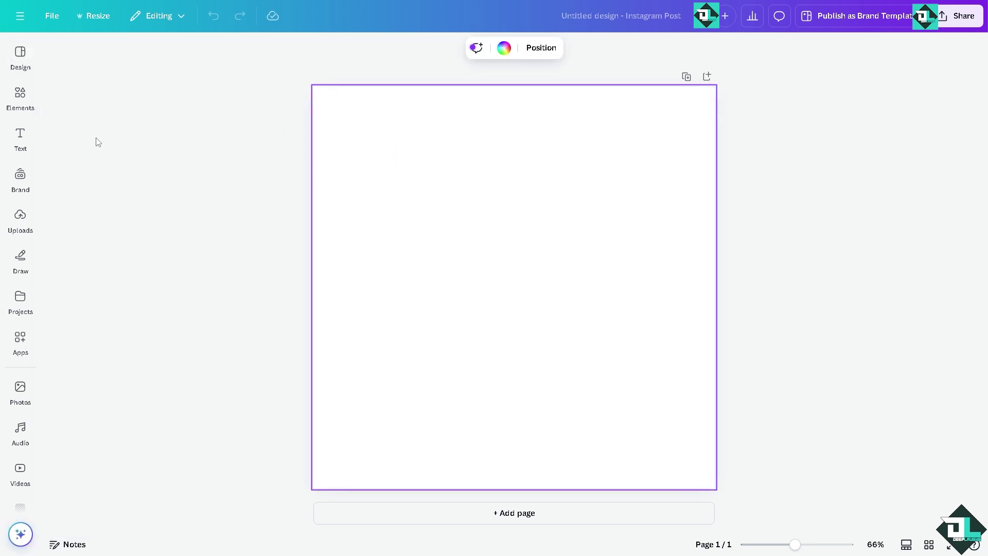
# Add the uploaded portrait-to-landscape thumbnail and resize it to span the page width
pyautogui.click(22, 218)
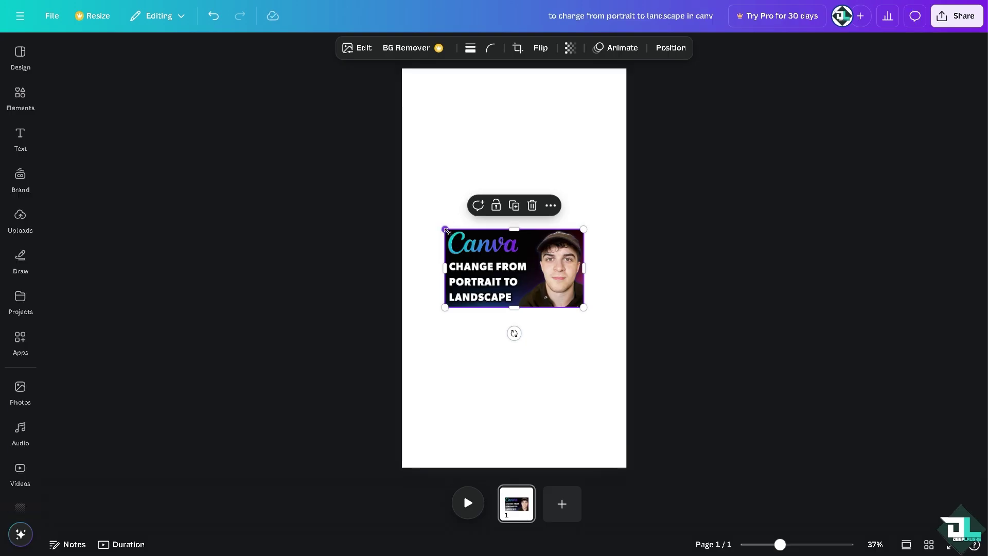
pyautogui.moveTo(444, 227); pyautogui.dragTo(402, 205)
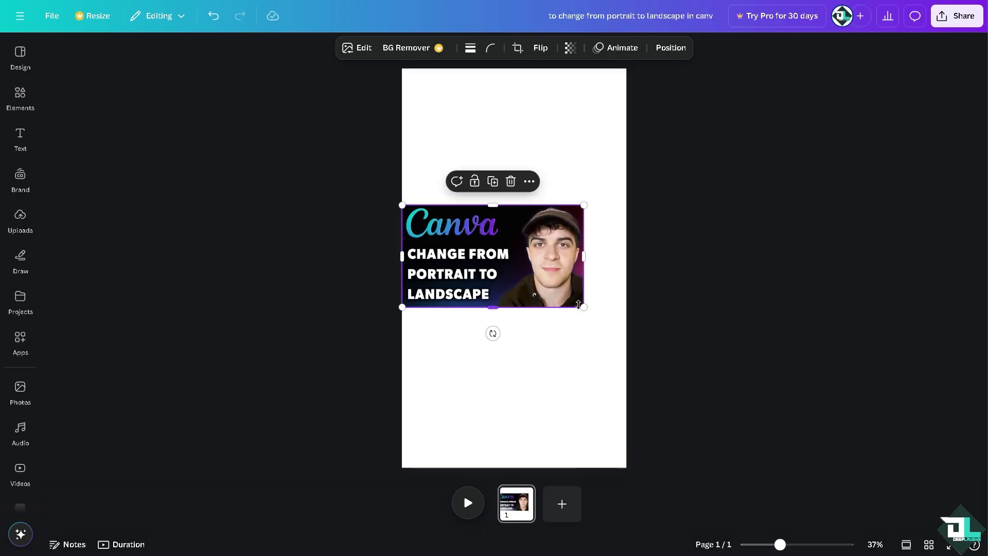
pyautogui.moveTo(584, 307); pyautogui.dragTo(624, 331)
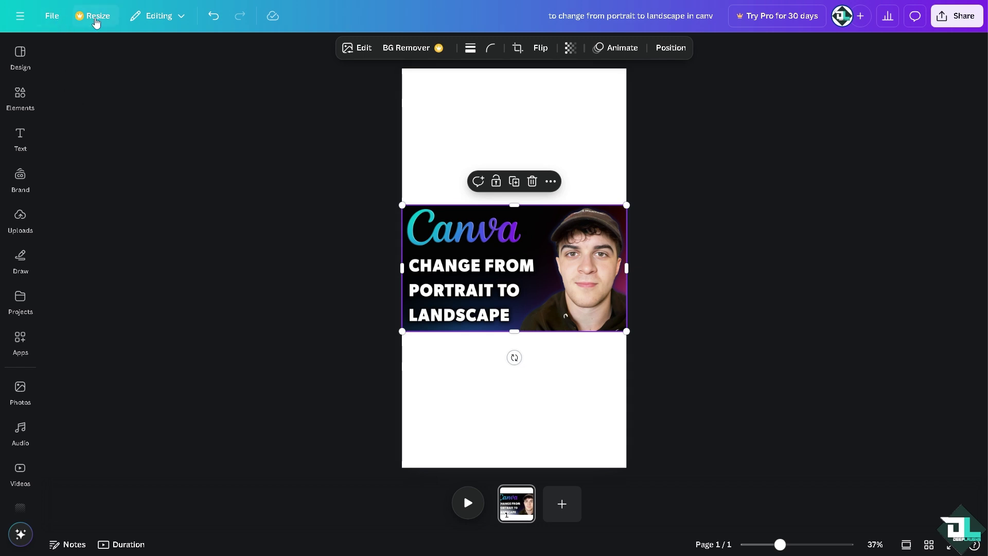
# Open the Resize options and browse the Social media size formats
pyautogui.click(96, 21)
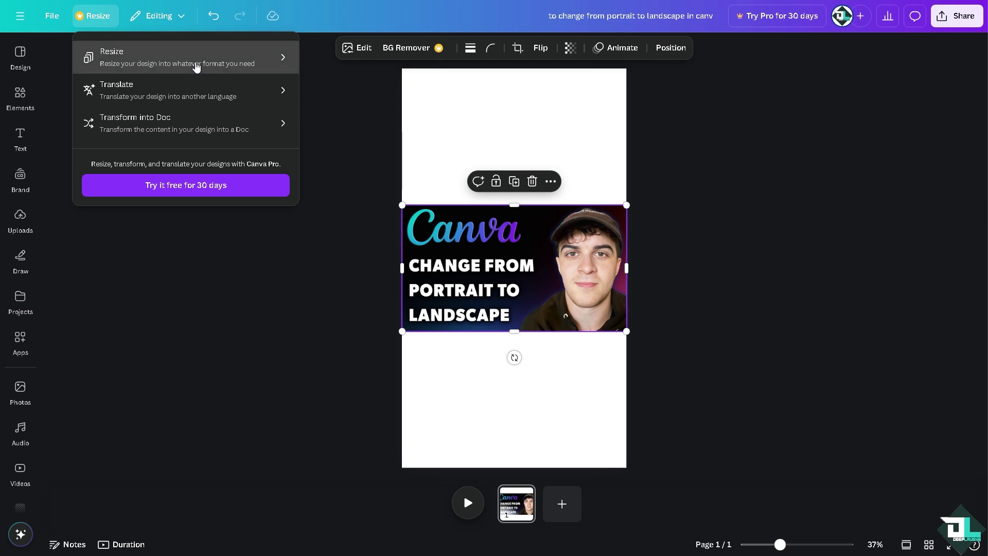
pyautogui.click(194, 66)
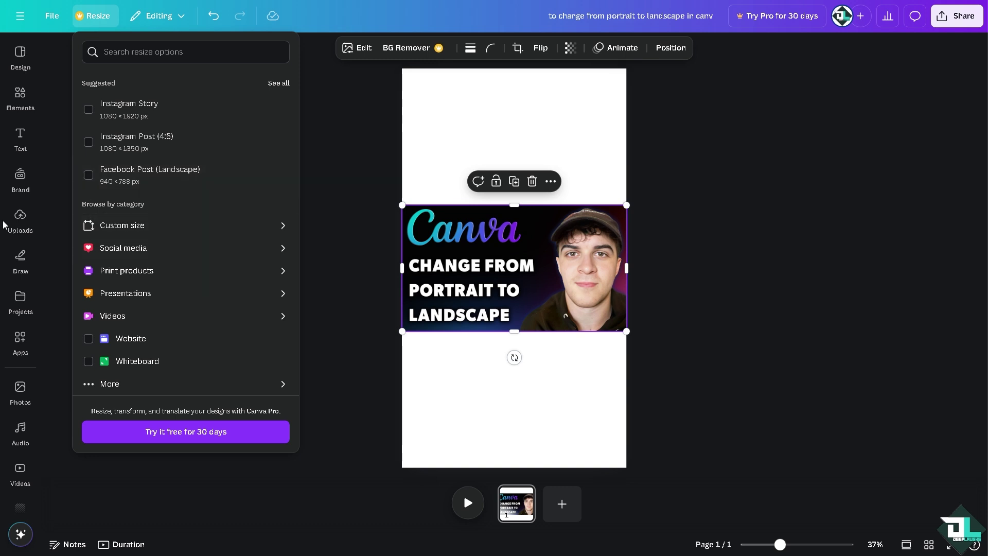
pyautogui.click(177, 249)
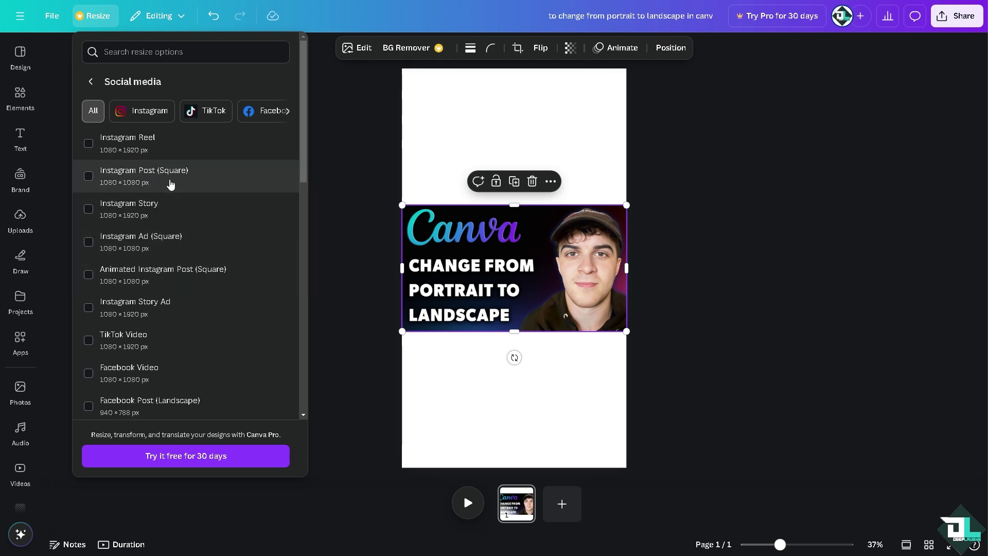
pyautogui.scroll(-2, 178, 402)
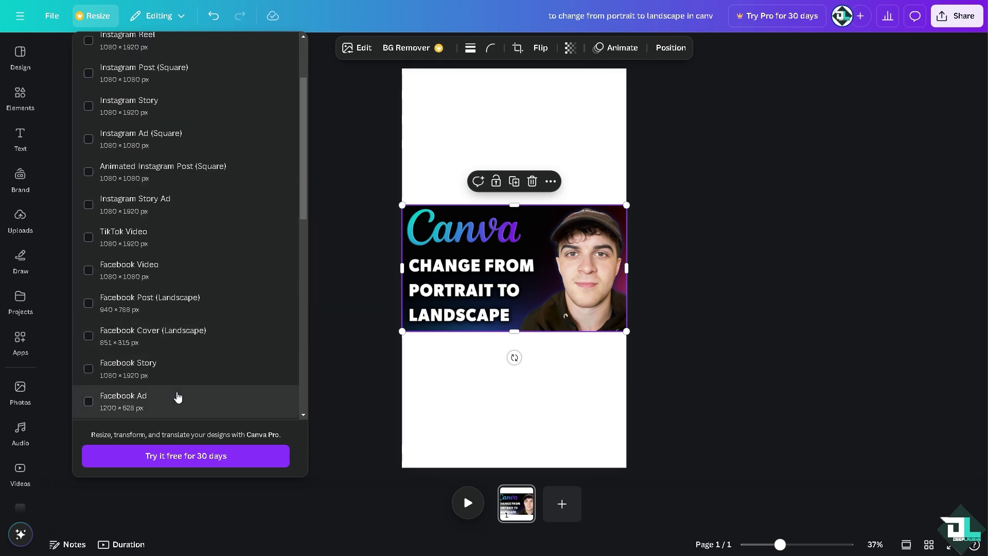
pyautogui.scroll(-3, 179, 396)
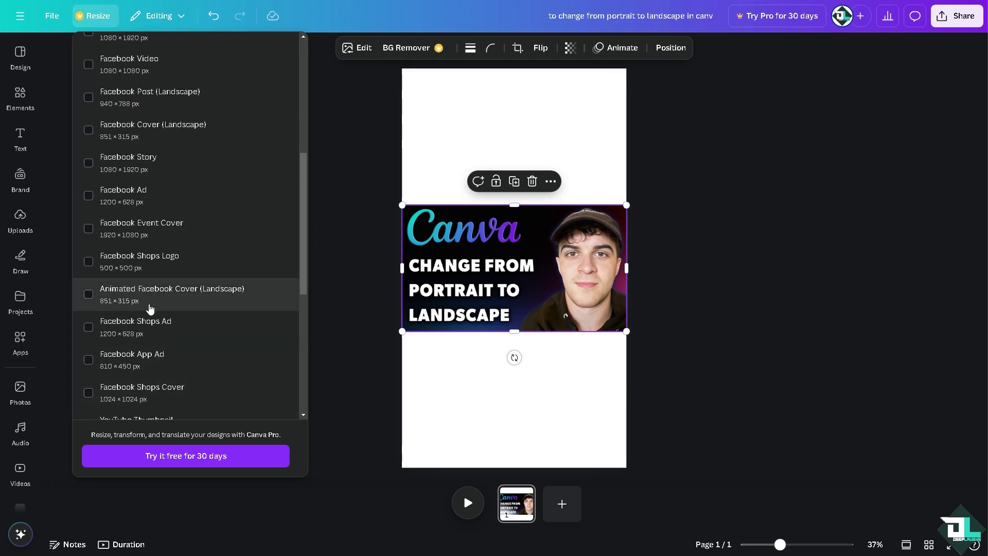
pyautogui.scroll(5, 221, 298)
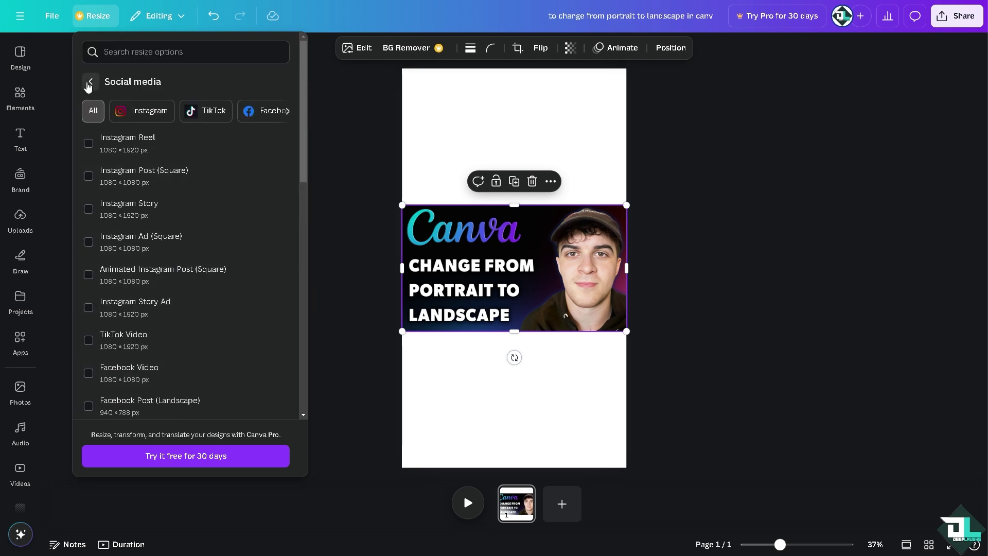
# Try a custom size with height 620 instead of 1920, then return to the presets
pyautogui.click(90, 81)
pyautogui.click(133, 229)
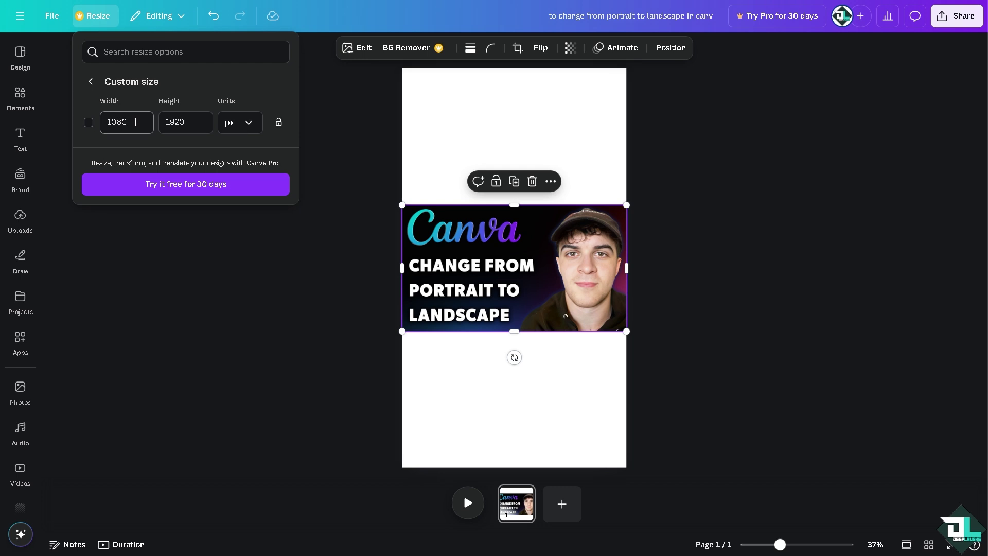
pyautogui.click(195, 125)
pyautogui.doubleClick(183, 122)
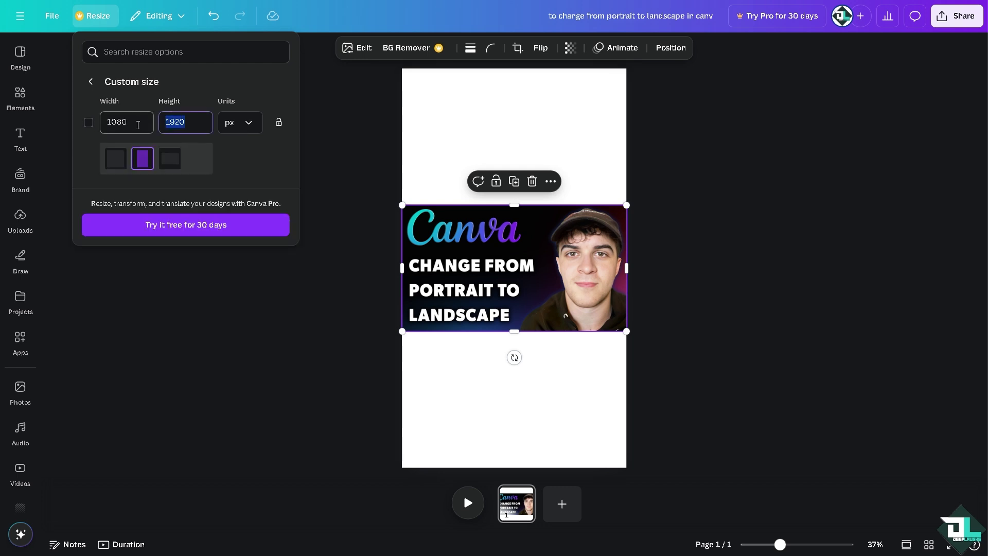
pyautogui.write('62')
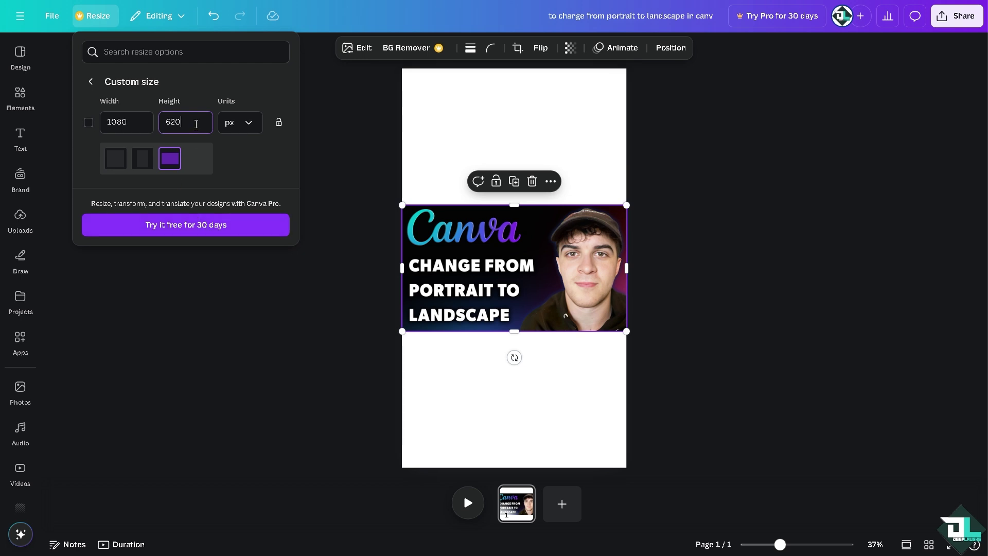
pyautogui.click(92, 81)
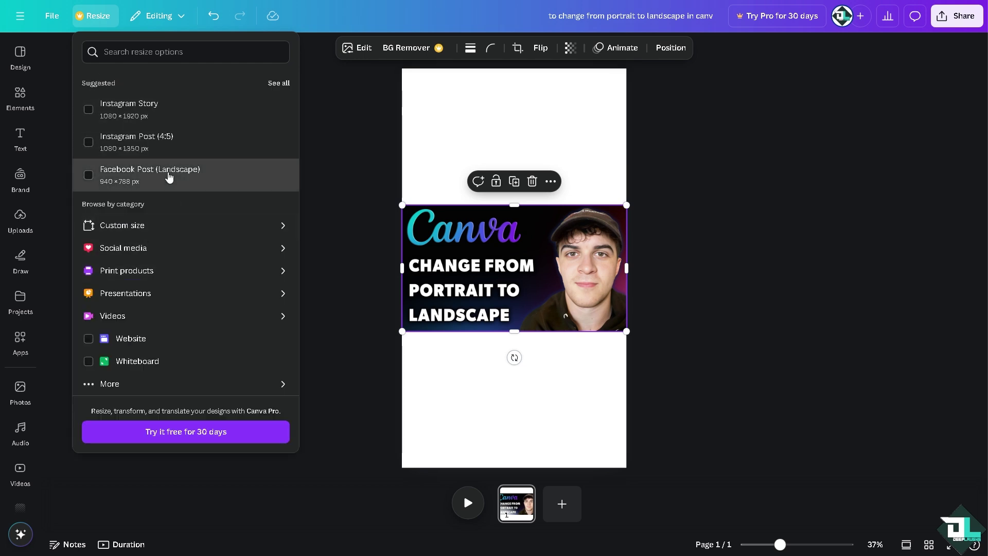
pyautogui.click(169, 177)
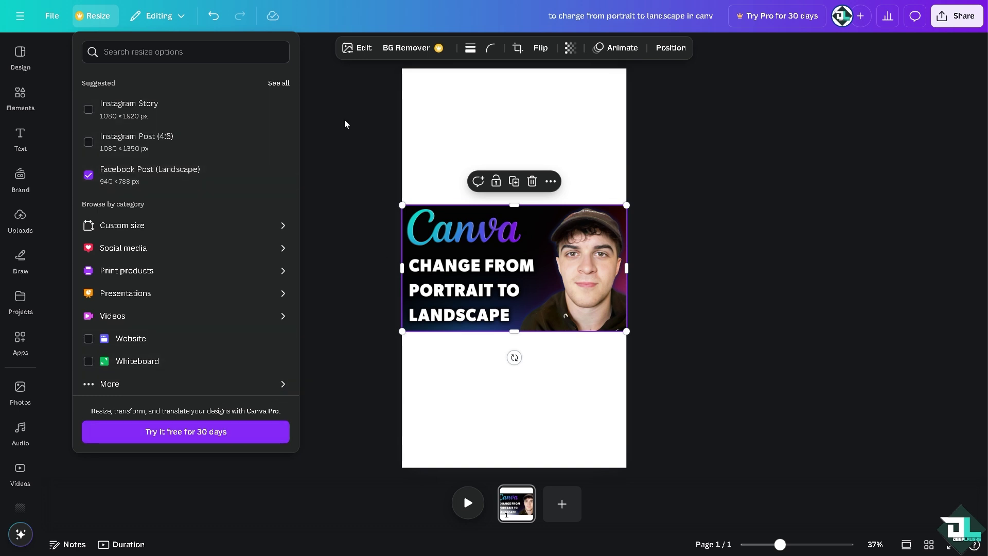
pyautogui.press('Escape')
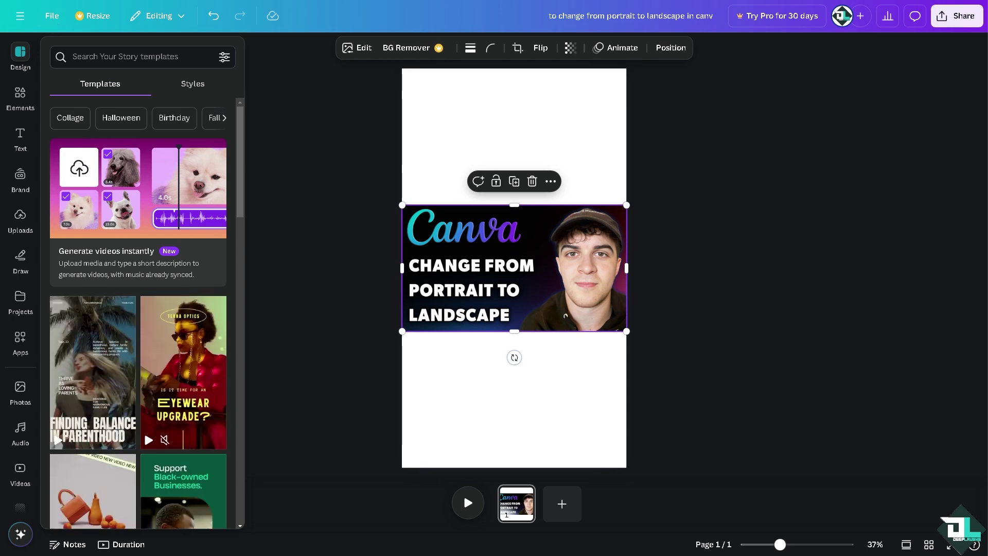
pyautogui.click(90, 19)
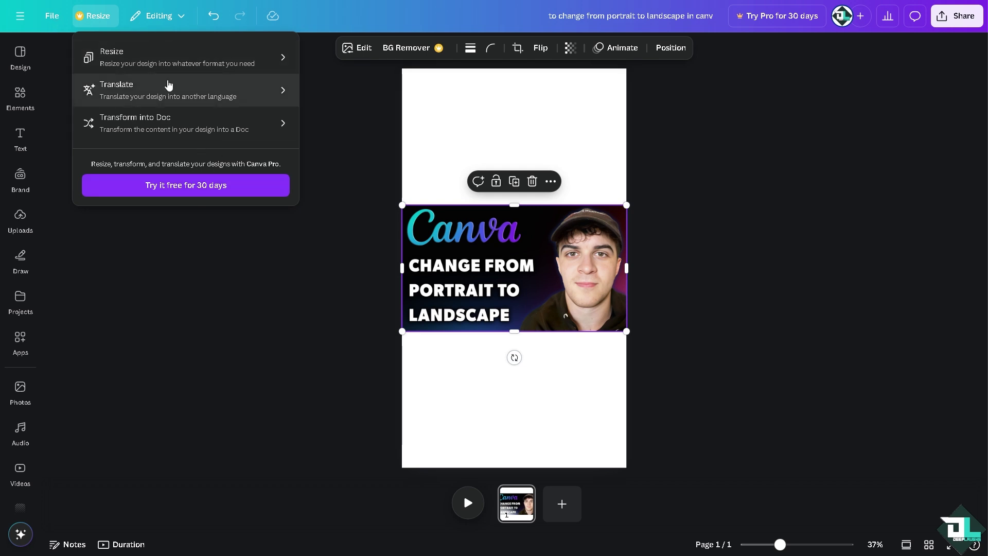
pyautogui.click(63, 18)
# Start a new Facebook Cover design from the File menu
pyautogui.click(59, 18)
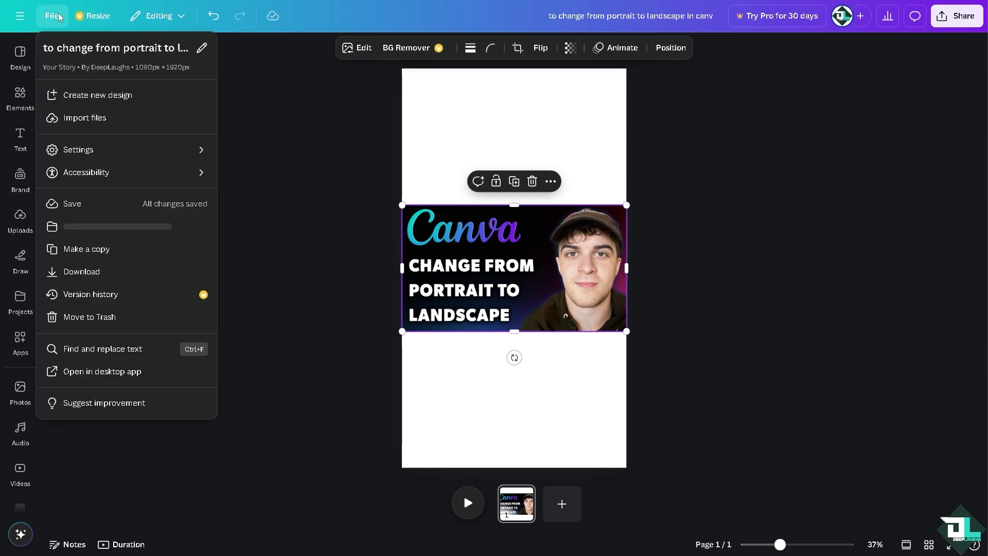
pyautogui.click(97, 95)
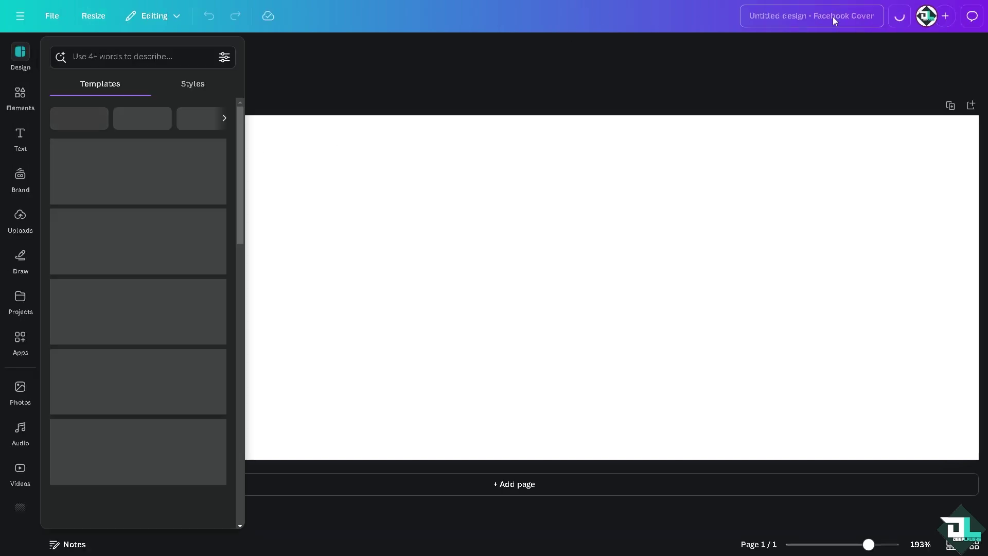
pyautogui.write('how to change from portrait to landscape in canva')
# Insert the uploaded portrait-to-landscape thumbnail and drag its corners until it fills the cover's height
pyautogui.click(20, 218)
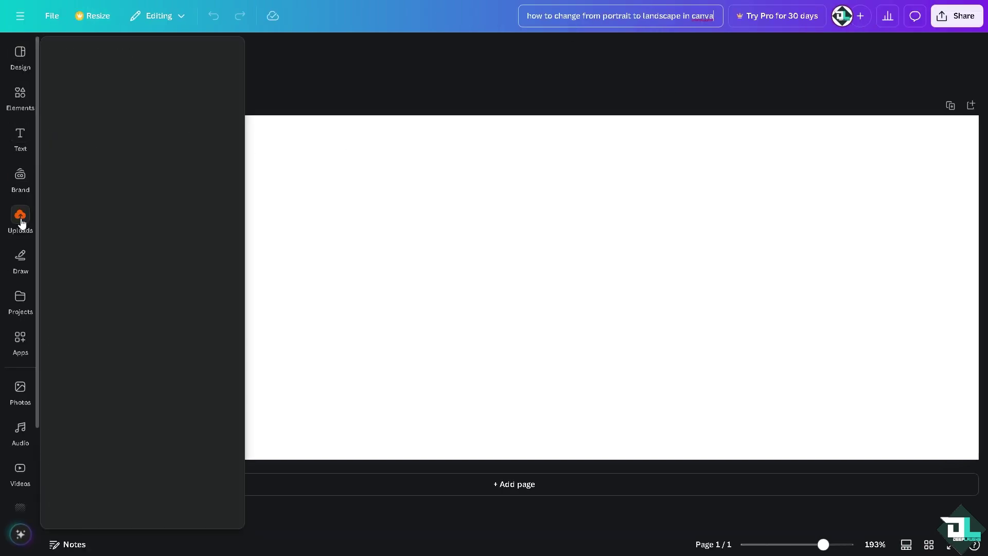
pyautogui.click(87, 248)
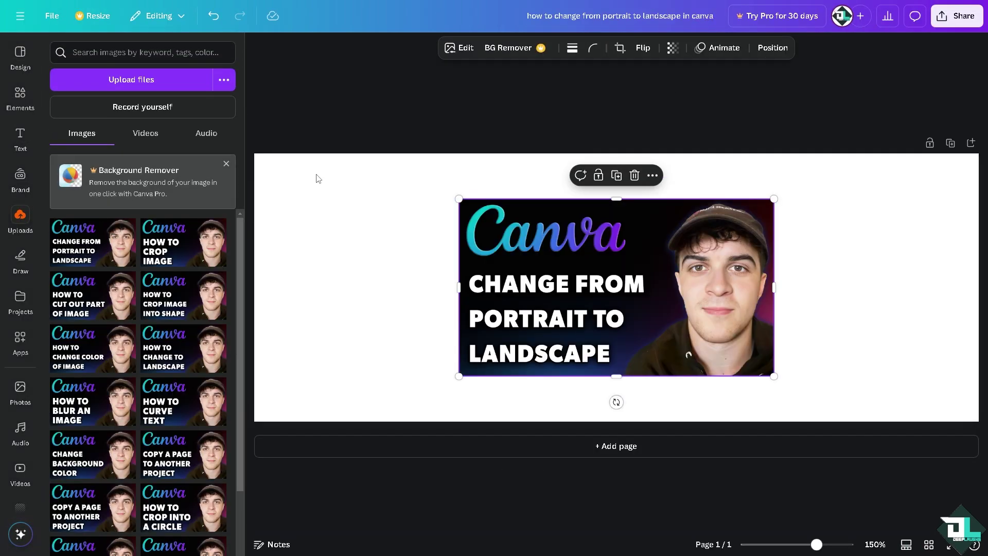
pyautogui.click(318, 183)
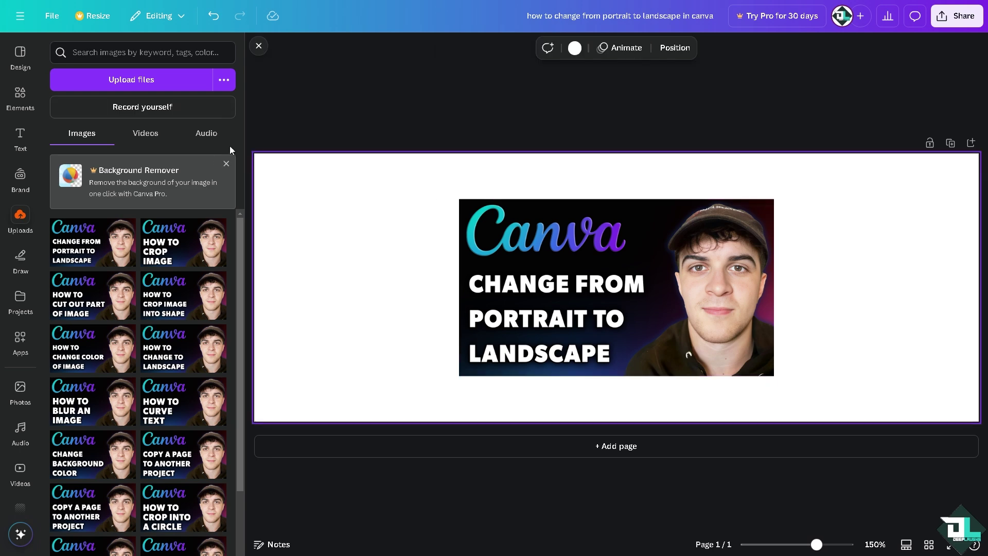
pyautogui.click(260, 47)
pyautogui.click(503, 217)
pyautogui.moveTo(311, 172); pyautogui.dragTo(205, 125)
pyautogui.moveTo(712, 399); pyautogui.dragTo(820, 460)
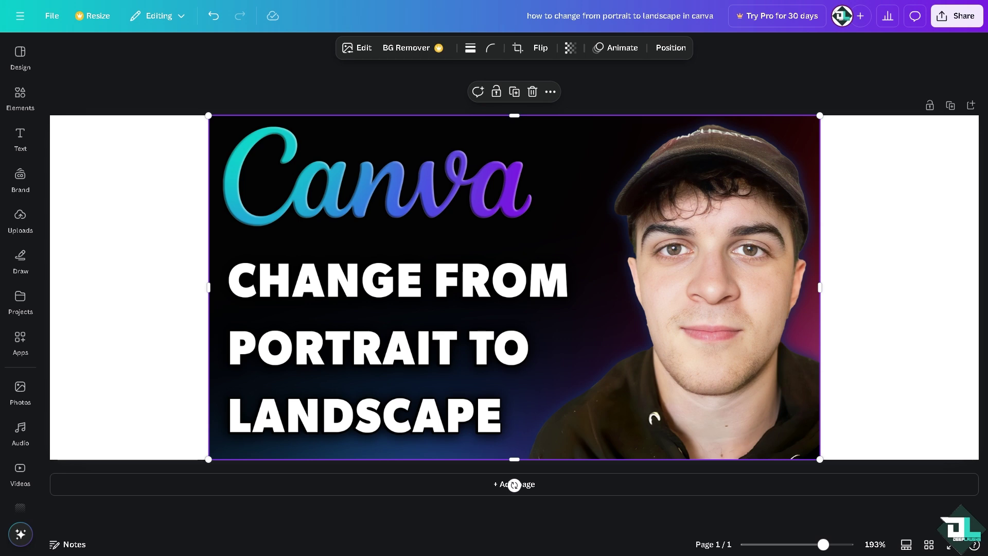
pyautogui.click(20, 297)
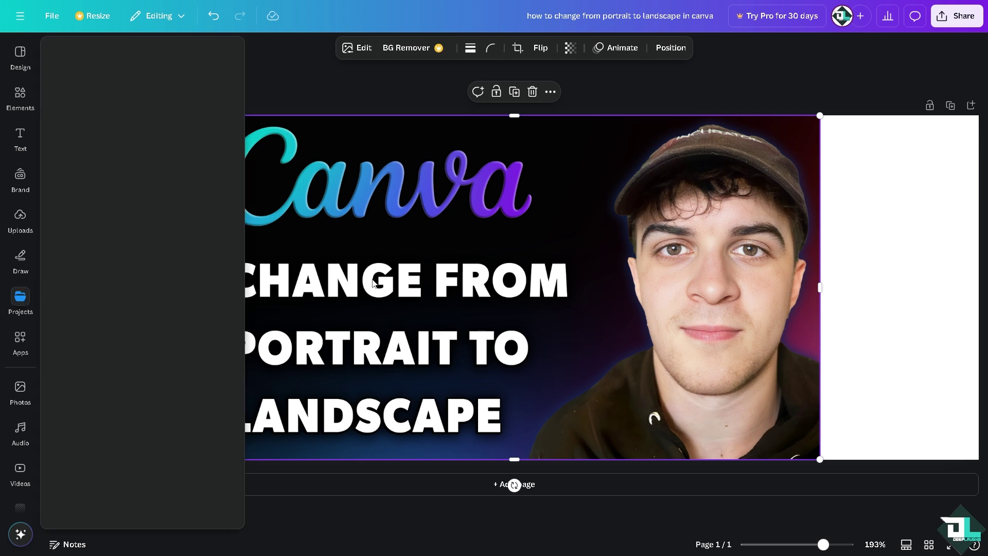
# Deselect the image and open the Share options for the Facebook cover
pyautogui.click(388, 87)
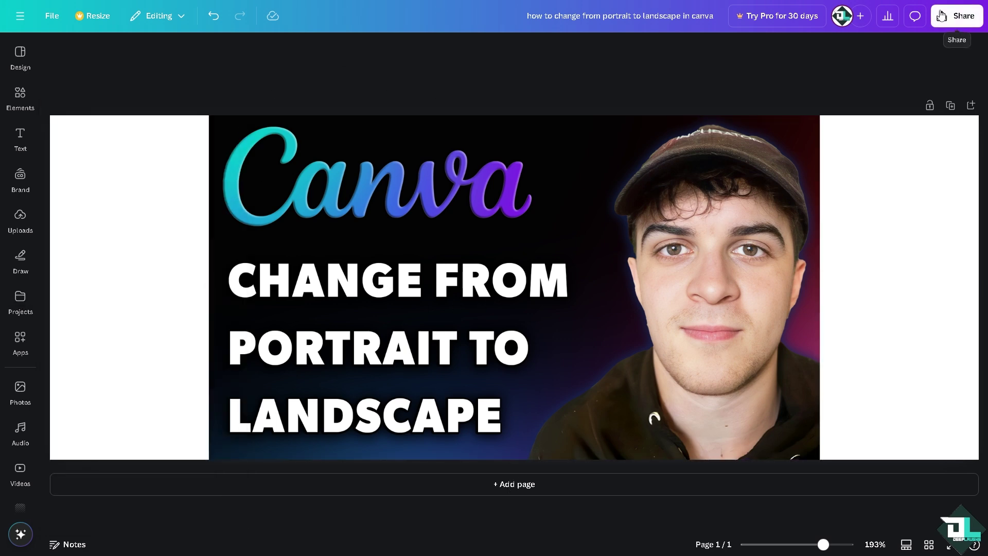
pyautogui.click(959, 18)
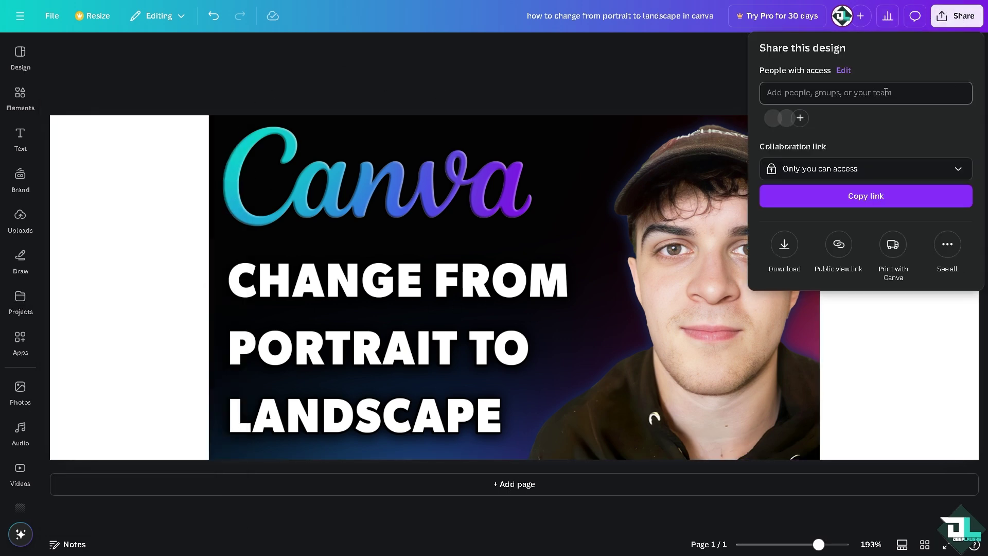